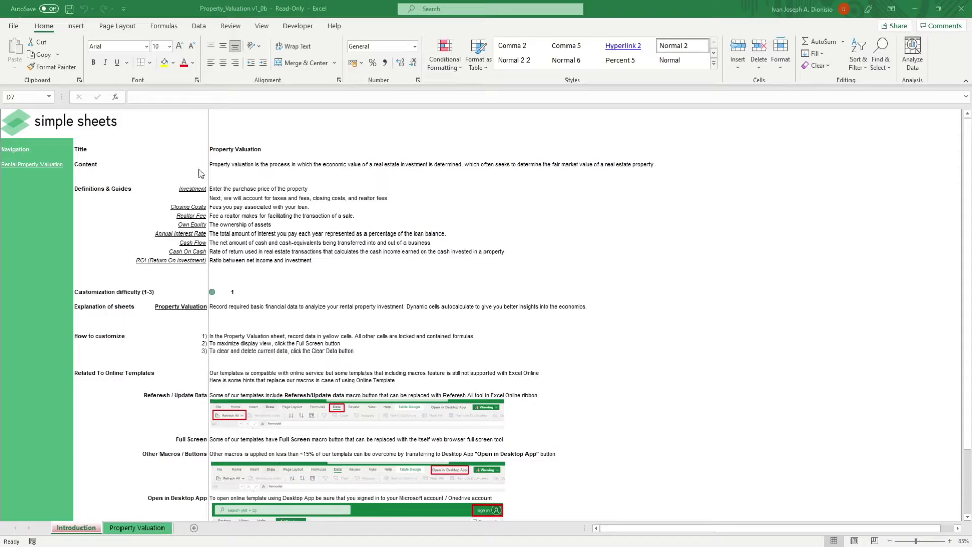
# Step: Review the valuation description, difficulty rating and sheet explanations, and highlight the three customization steps
pyautogui.click(222, 157)
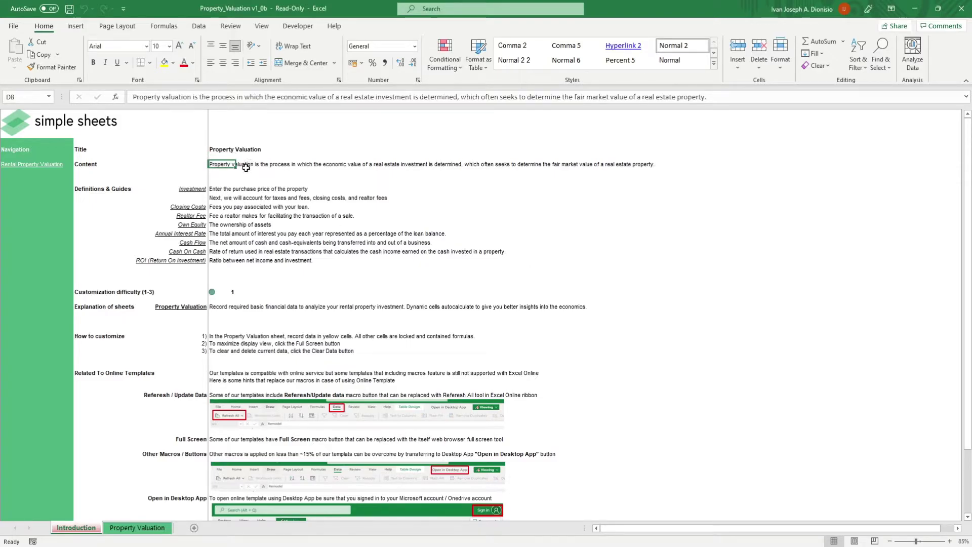
pyautogui.click(218, 295)
pyautogui.click(221, 307)
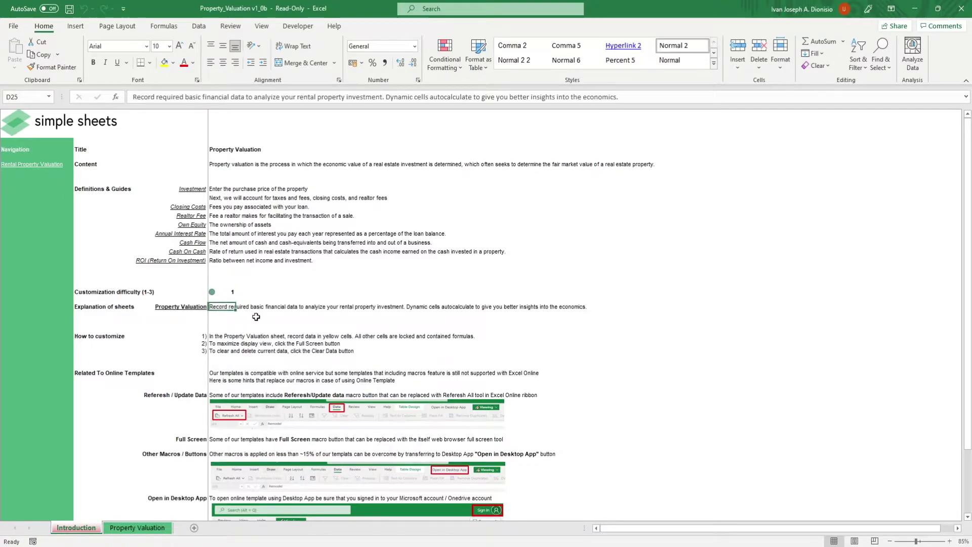
pyautogui.scroll(-2, 253, 310)
pyautogui.moveTo(220, 293); pyautogui.dragTo(231, 311)
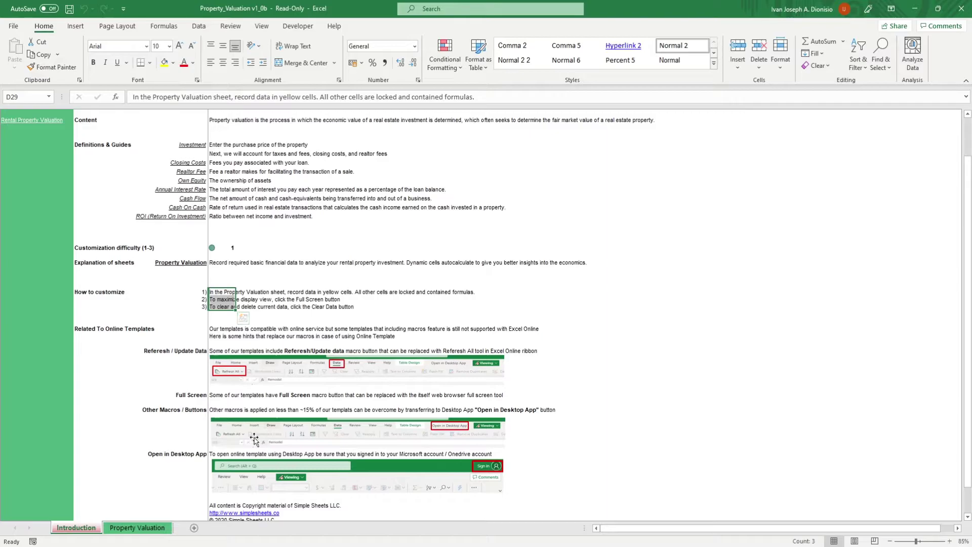
pyautogui.click(716, 376)
pyautogui.scroll(-3, 716, 376)
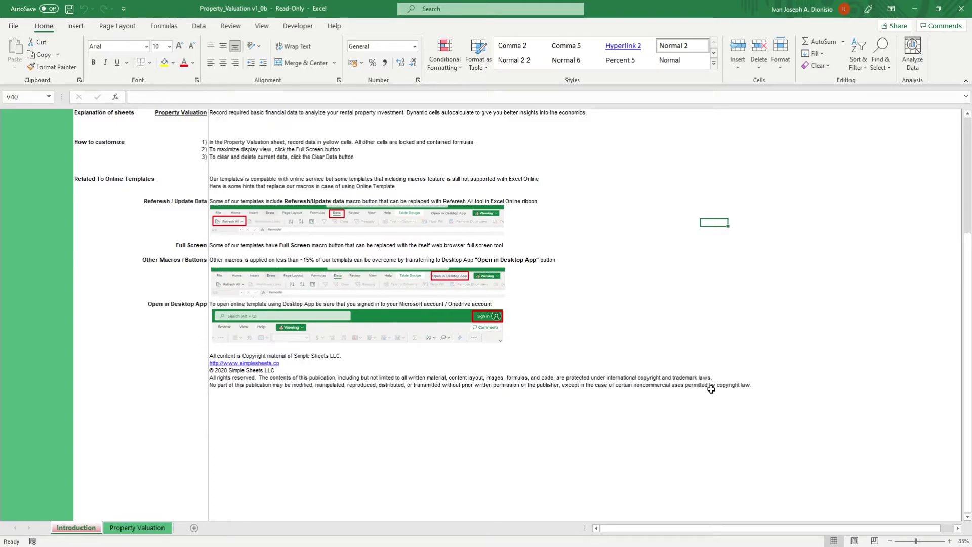
# Step: On Property Valuation, check purchase price, taxes and fees, closing, realtor, rehab and other costs
pyautogui.click(122, 527)
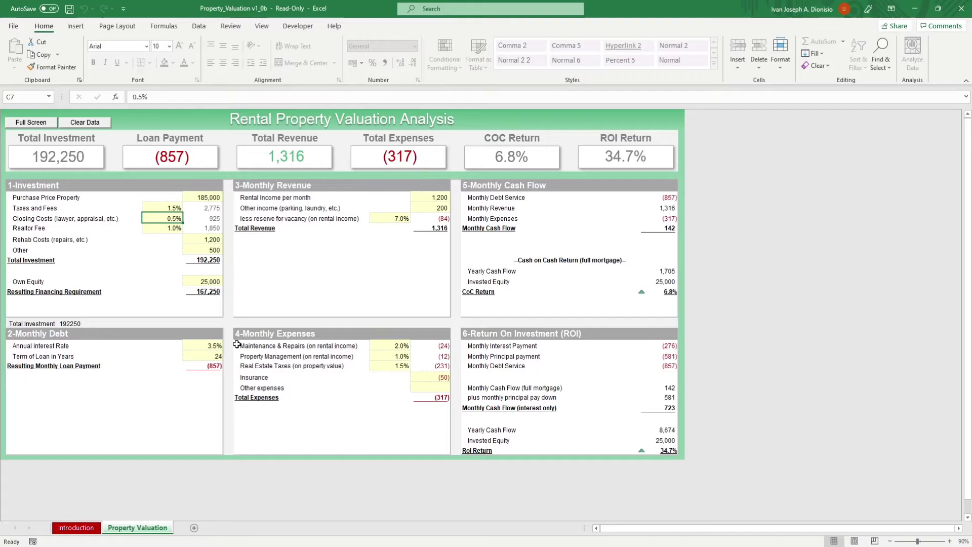
pyautogui.click(196, 199)
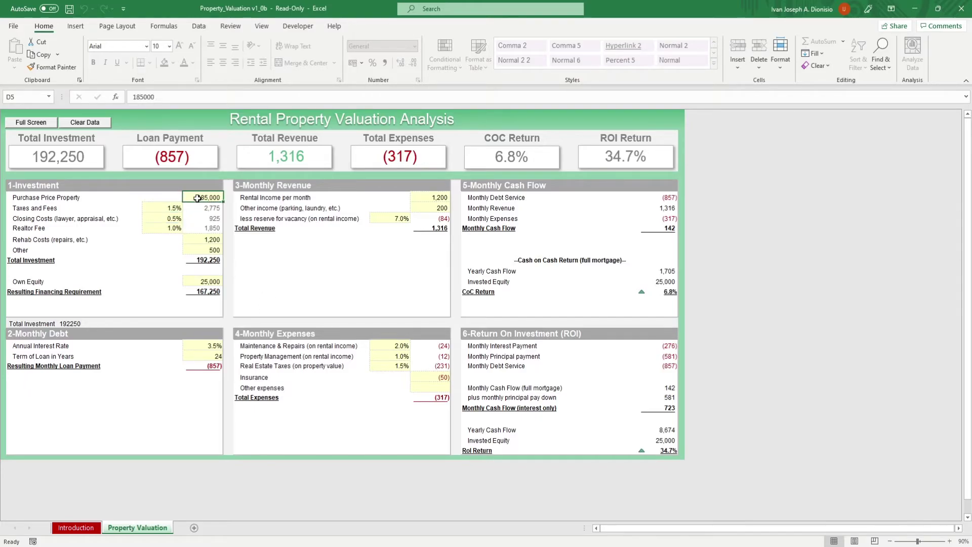
pyautogui.click(171, 208)
pyautogui.click(177, 218)
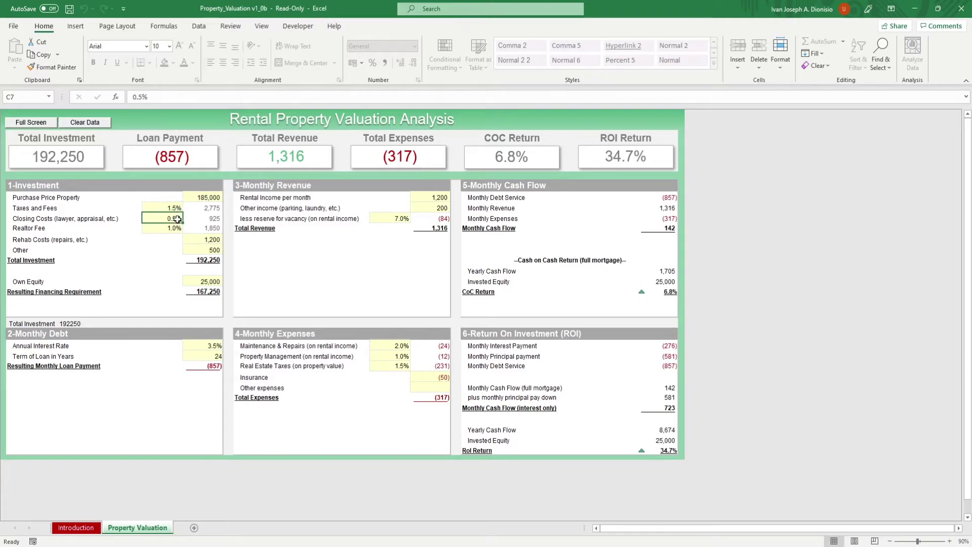
pyautogui.click(175, 229)
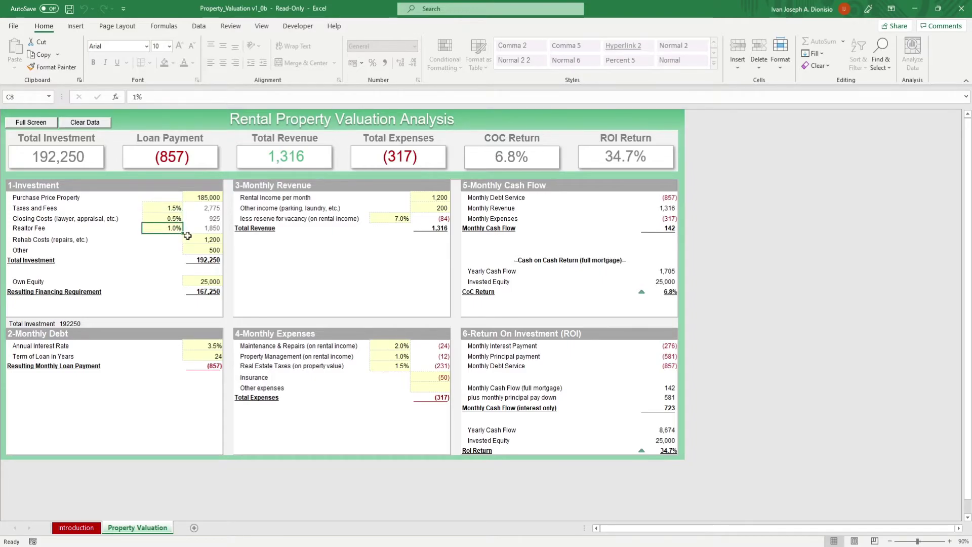
pyautogui.click(190, 238)
pyautogui.click(195, 249)
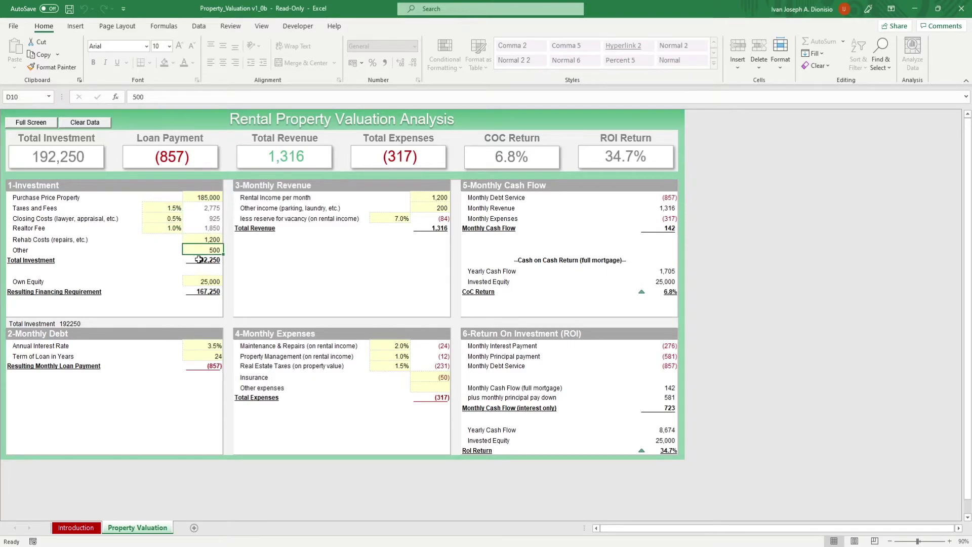
# Step: Check own equity, monthly rental income, other monthly income and the vacancy reserve rate
pyautogui.click(202, 282)
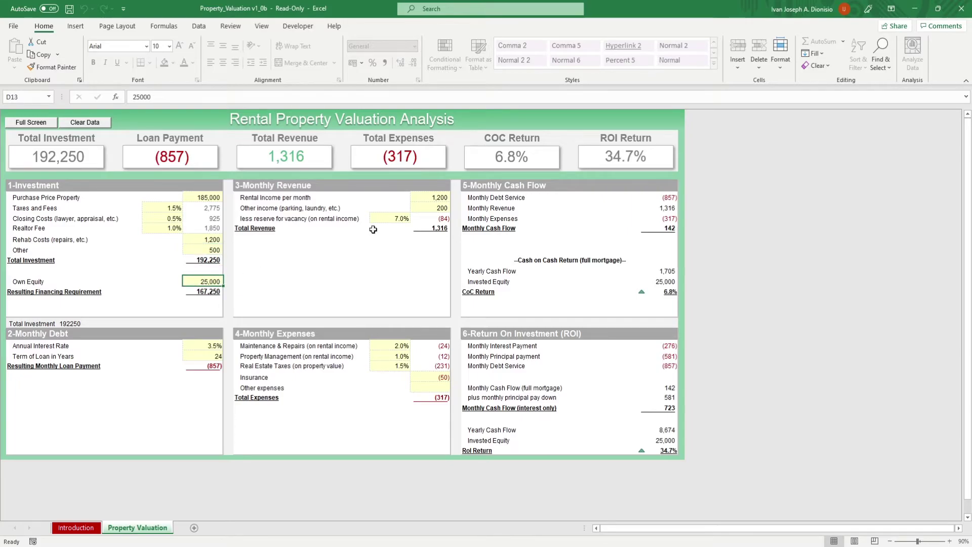
pyautogui.click(428, 199)
pyautogui.click(423, 209)
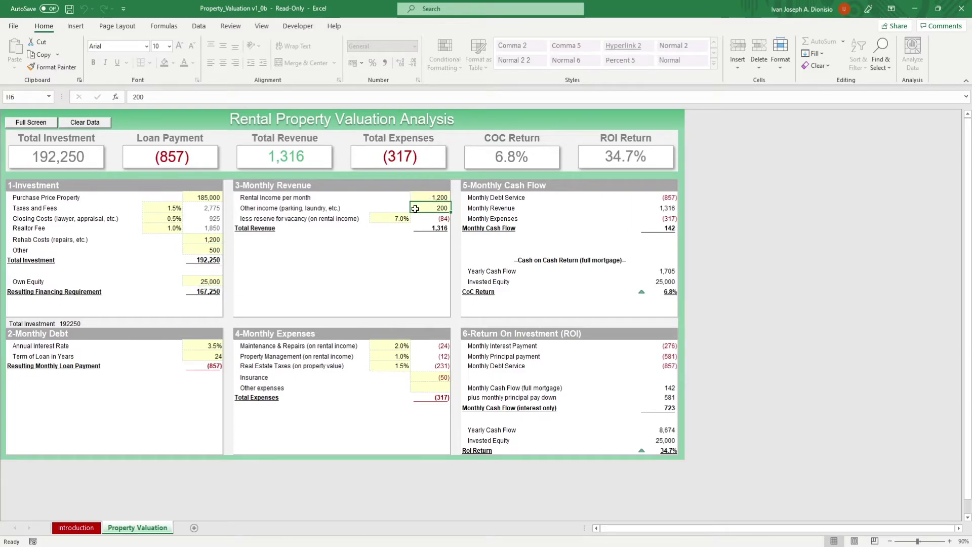
pyautogui.click(390, 218)
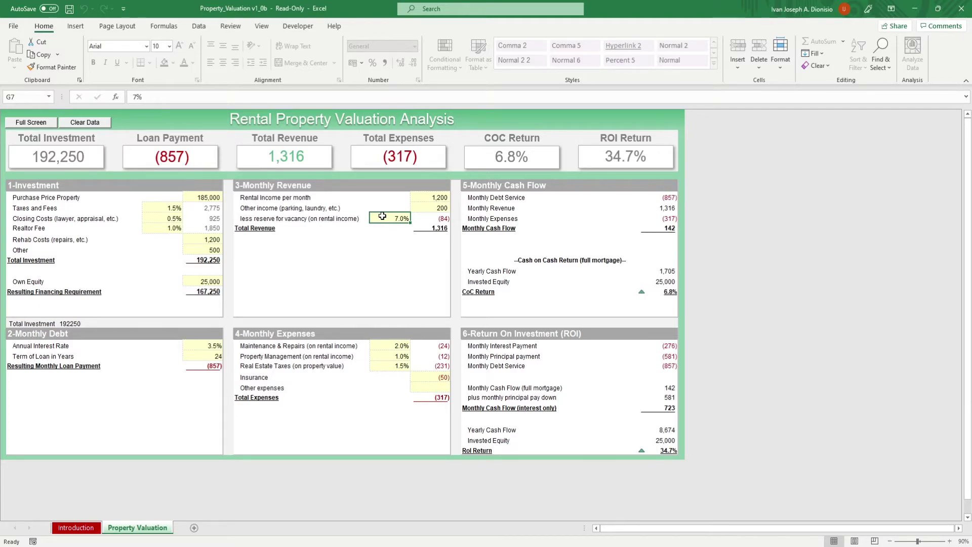
pyautogui.click(204, 346)
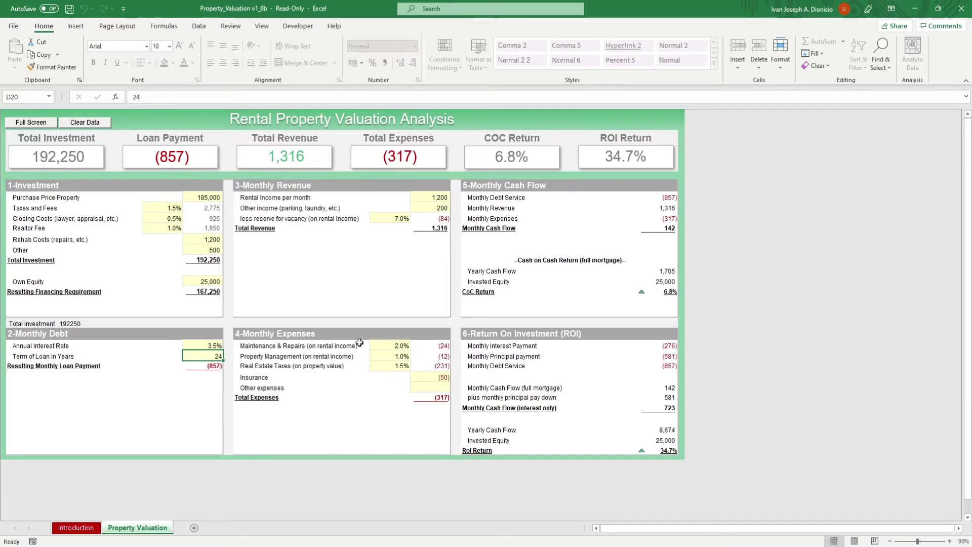
pyautogui.click(376, 346)
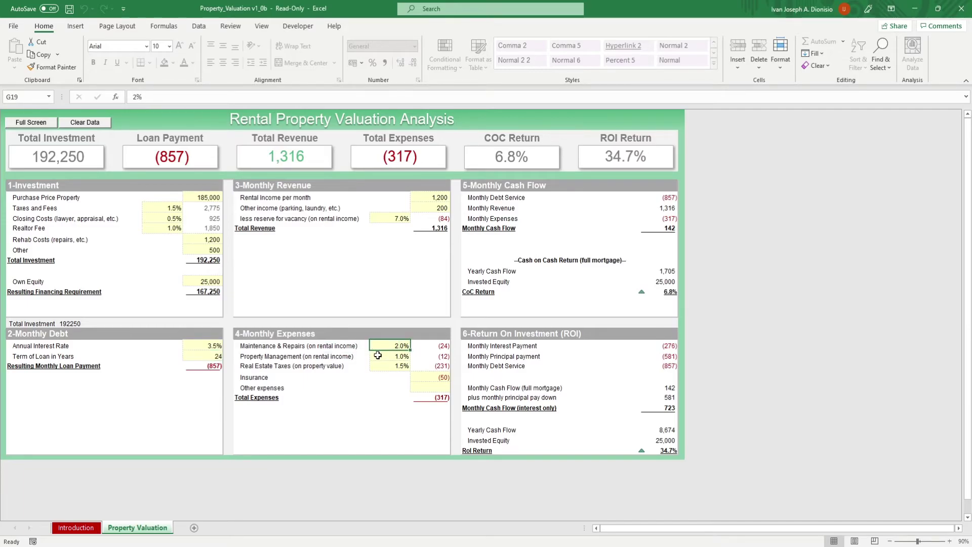
pyautogui.click(378, 355)
pyautogui.click(375, 367)
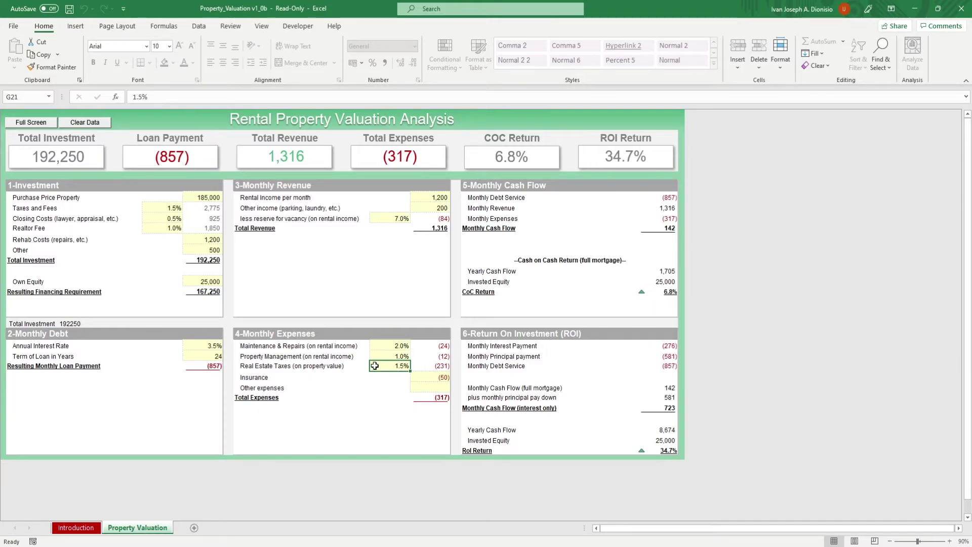
pyautogui.click(420, 377)
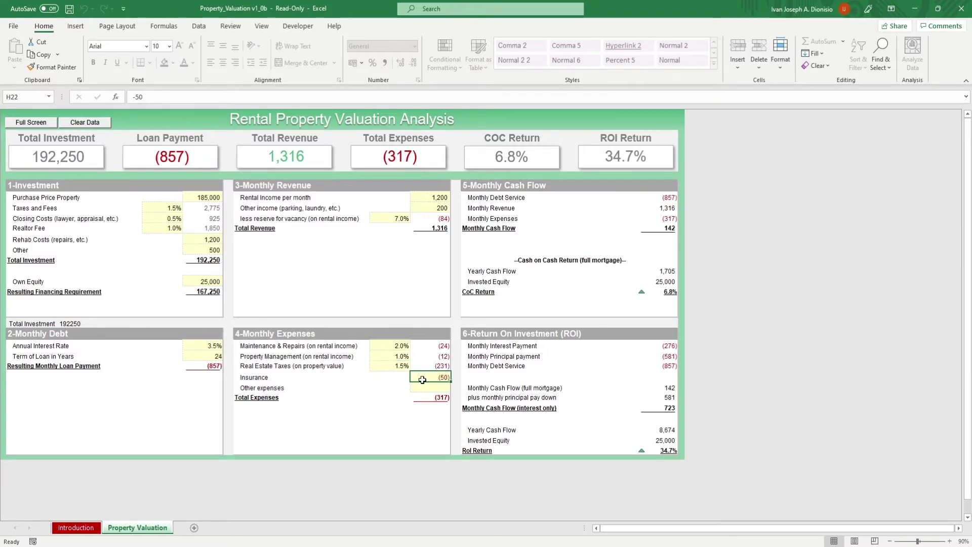